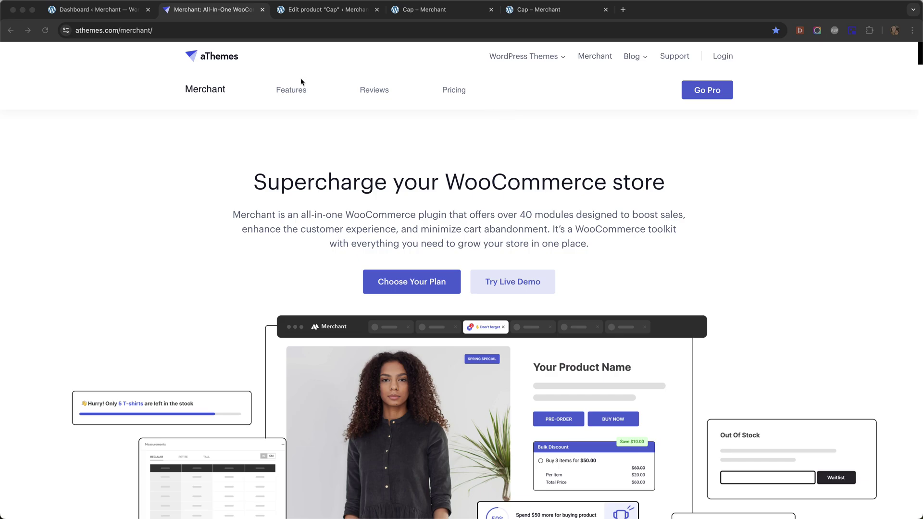
Step: Bring up the storefront's Cap product page, priced at $18.00 with add to cart
left_click(94, 9)
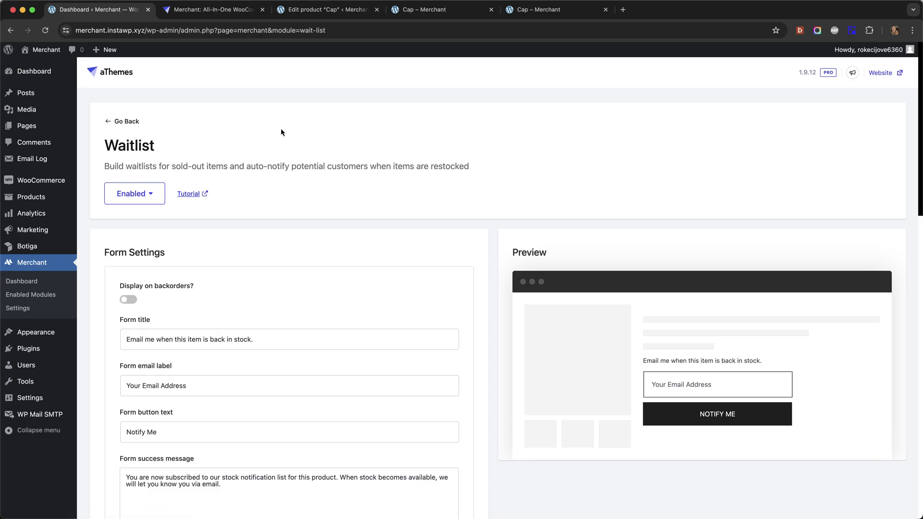
left_click(557, 11)
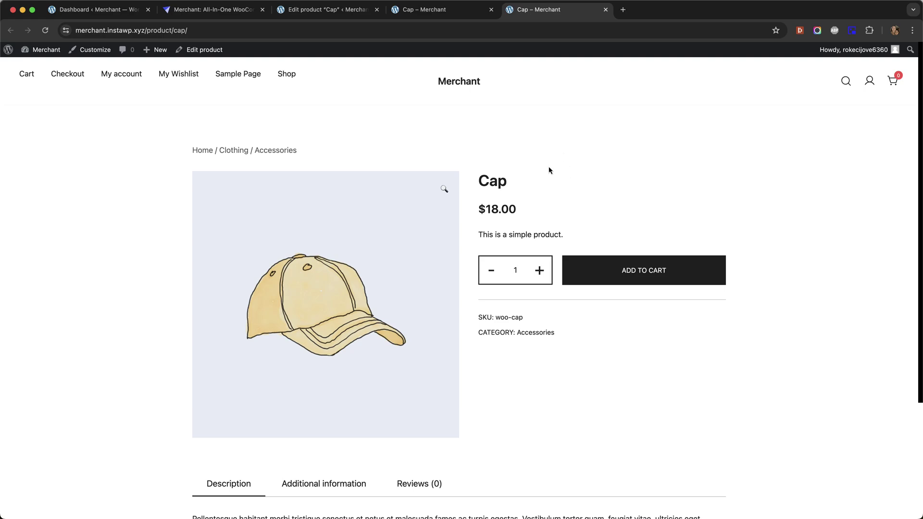
Step: On the out-of-stock Cap page, submit an email address through Notify Me to join the waitlist
left_click(423, 13)
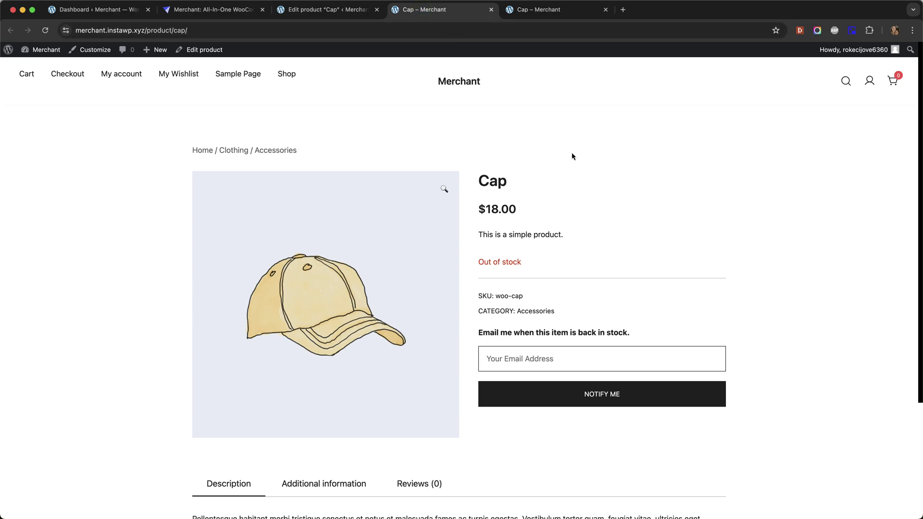
left_click(535, 357)
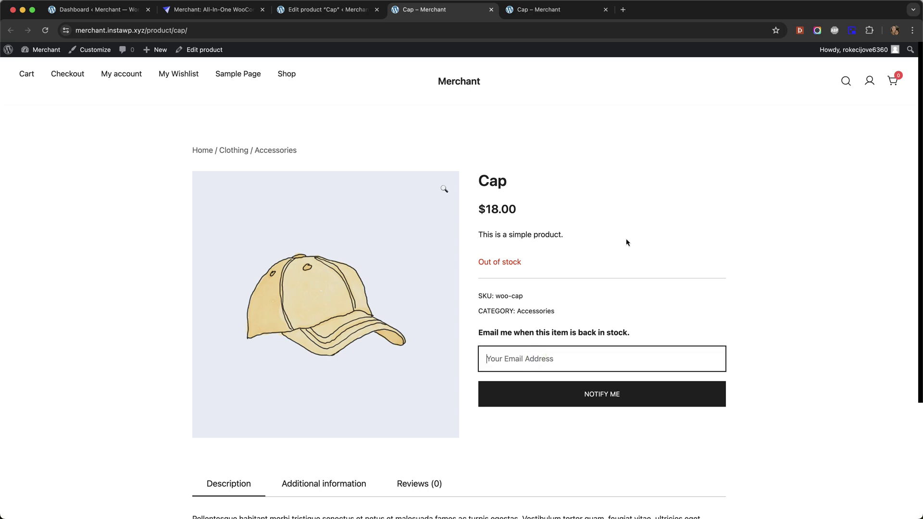
left_click(645, 282)
left_click(606, 393)
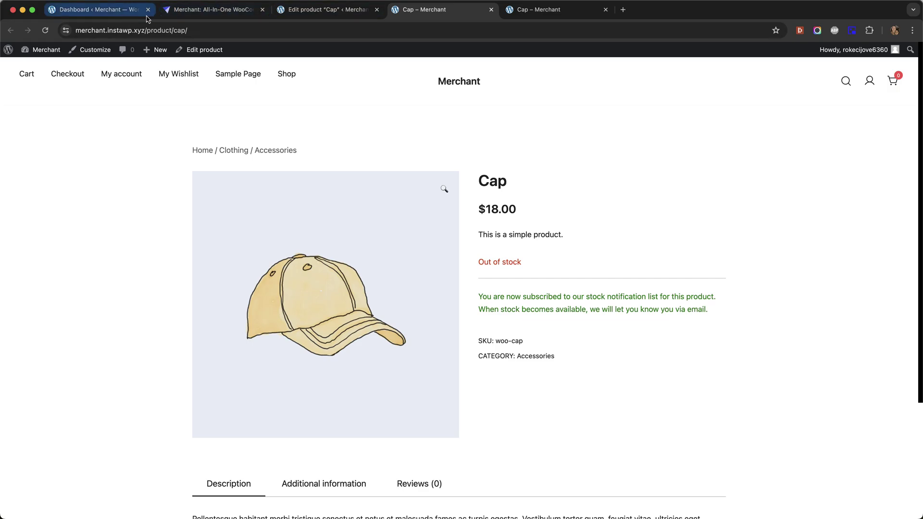
Step: Open Email Log's View Logs in a new tab and switch to it
left_click(104, 13)
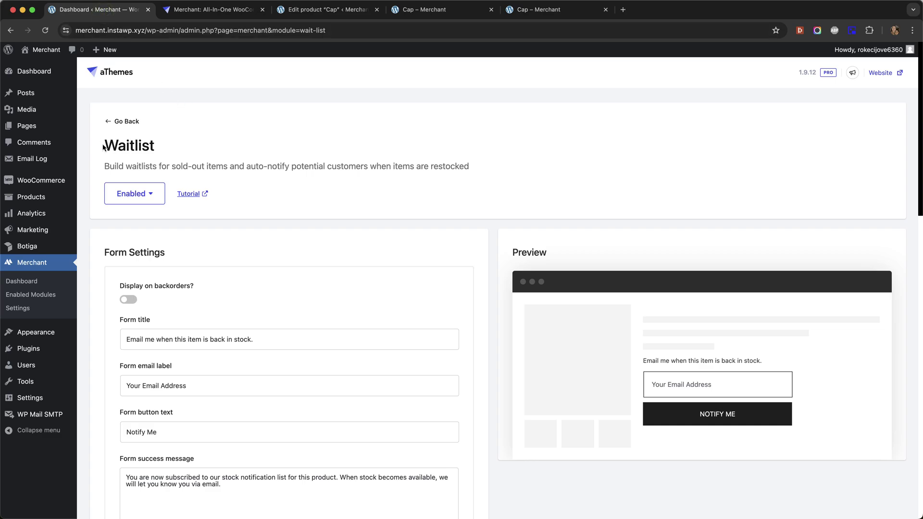
mouse_move(46, 179)
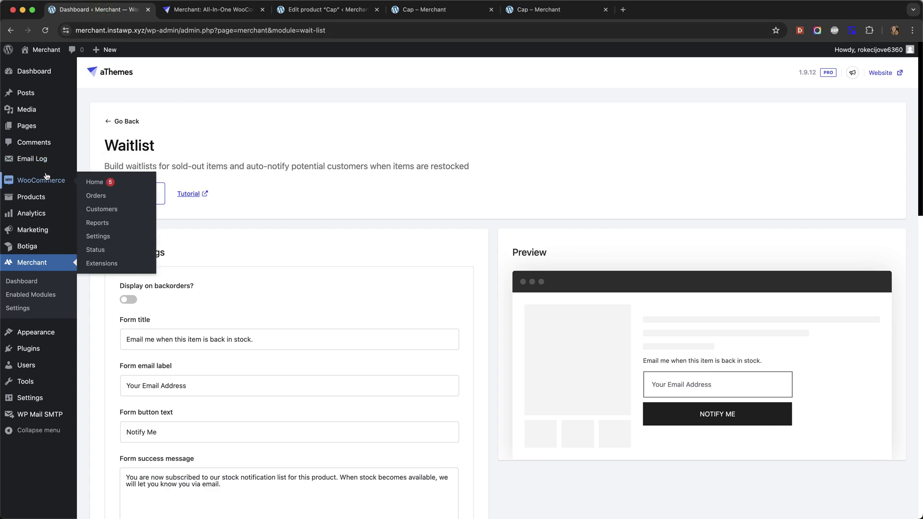
mouse_move(44, 161)
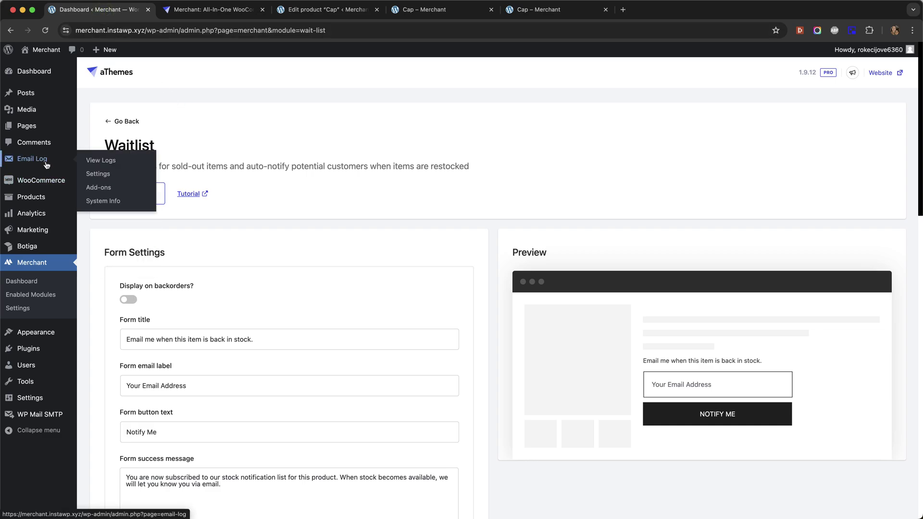
left_click(115, 162, "super")
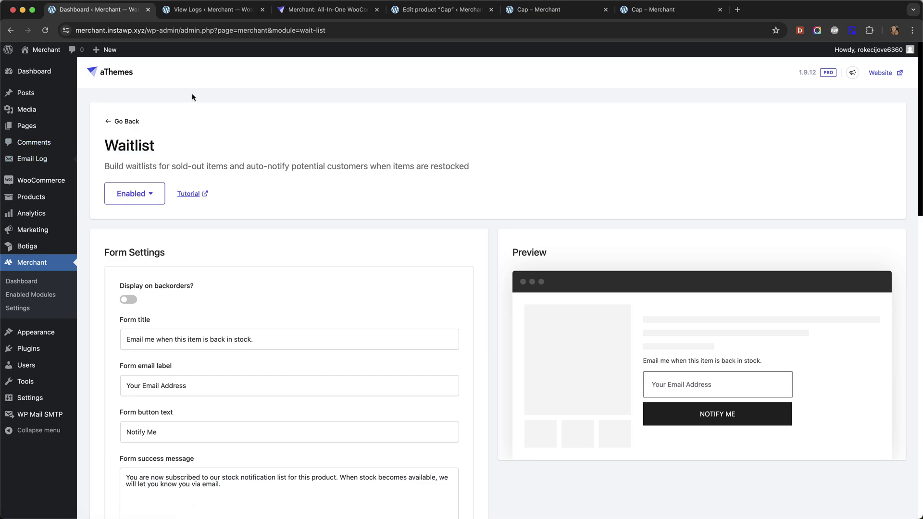
left_click(214, 10)
Step: Preview the 'You subscribed to Cap (woo-cap)' email content, including its unsubscribe link
mouse_move(211, 143)
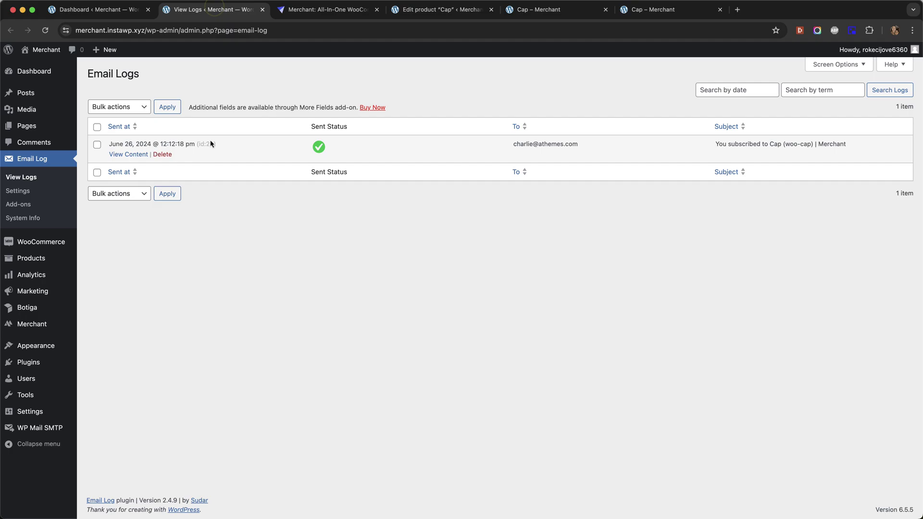
left_click(133, 153)
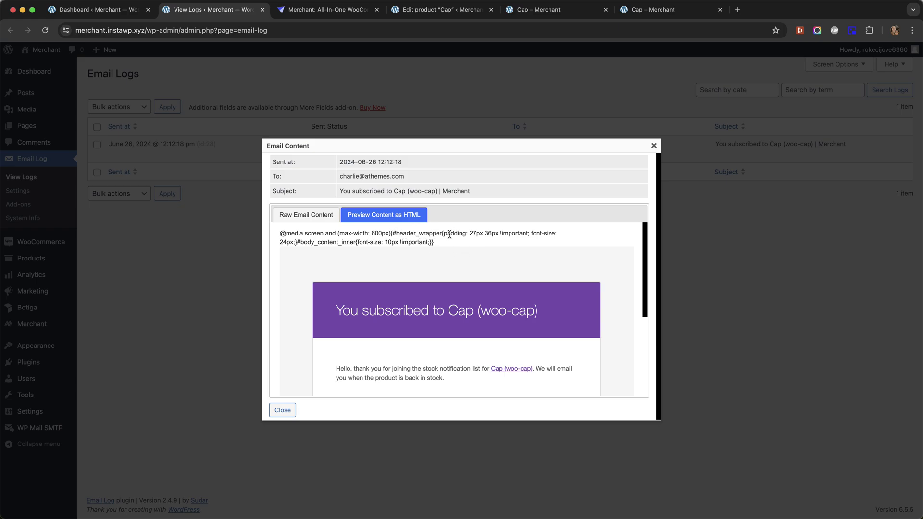
scroll(449, 236, "down", 2)
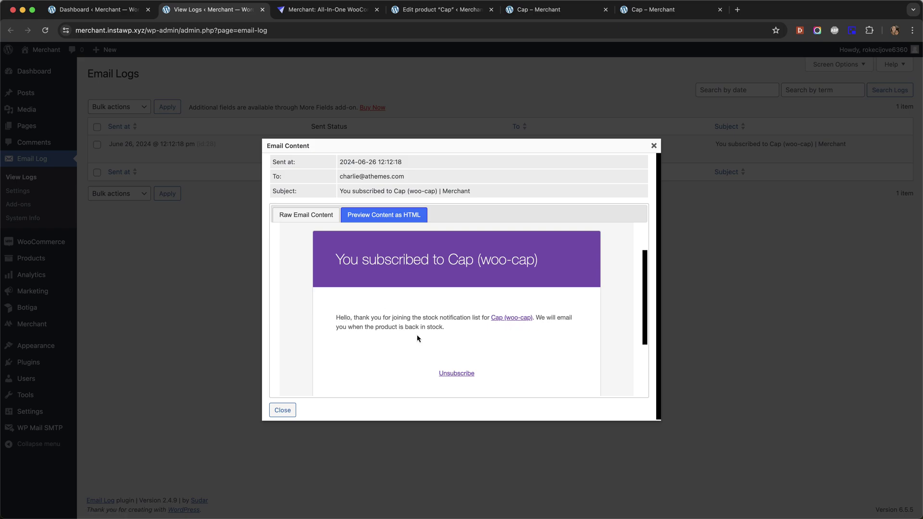
scroll(492, 327, "down", 2)
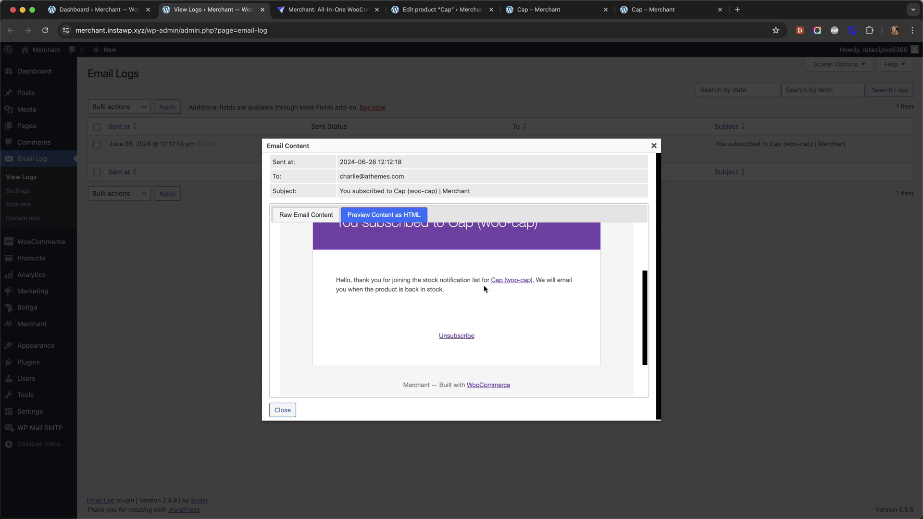
scroll(480, 284, "up", 3)
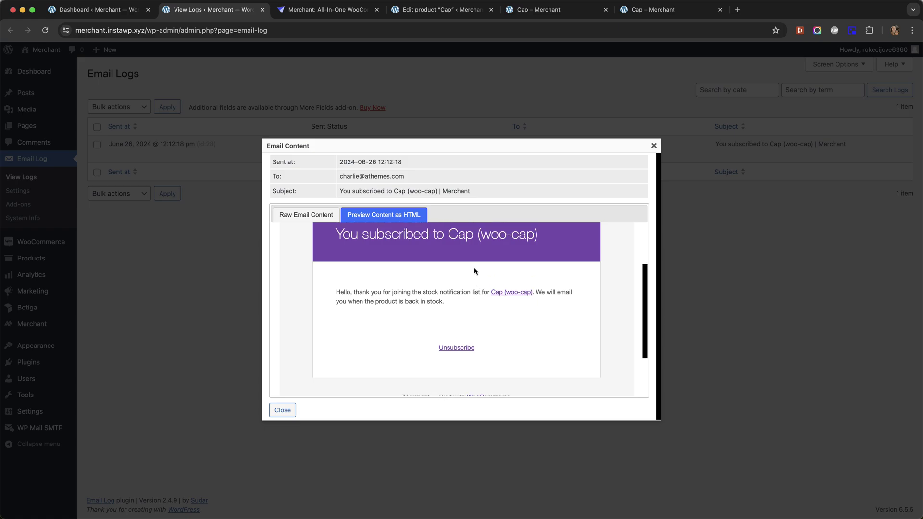
scroll(479, 268, "down", 3)
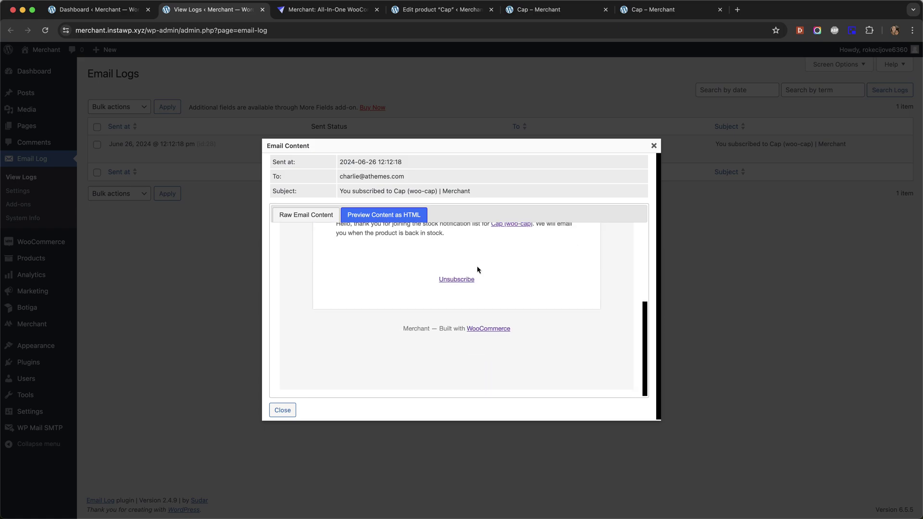
Step: Close the email preview and open Wait List Subscribers, showing the unregistered #69 Cap subscription
left_click(654, 146)
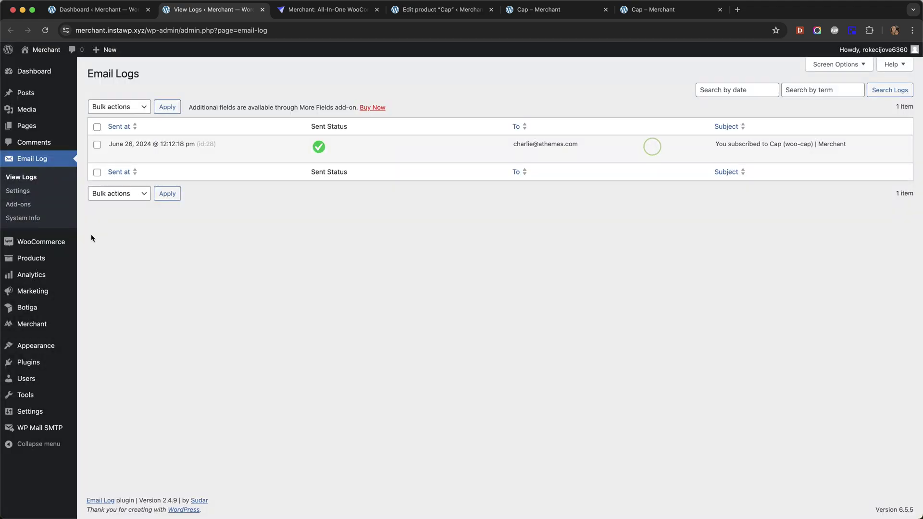
mouse_move(47, 257)
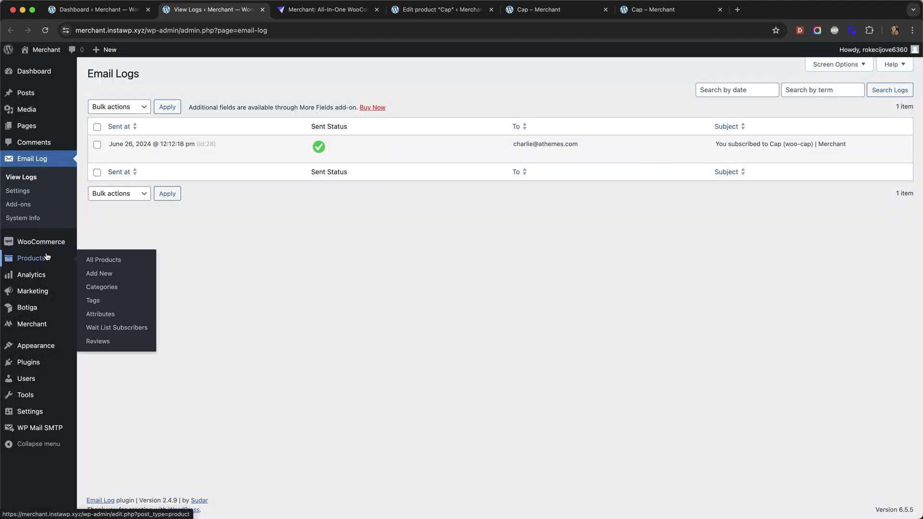
left_click(123, 327, "super")
left_click(298, 11)
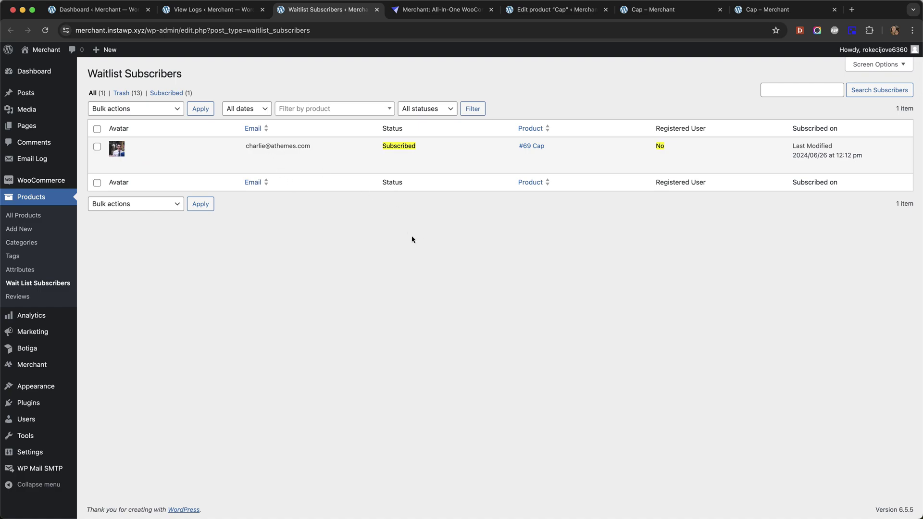
mouse_move(170, 154)
Step: Mark the Cap product In stock and update it, then open View Logs in a new tab
left_click(546, 11)
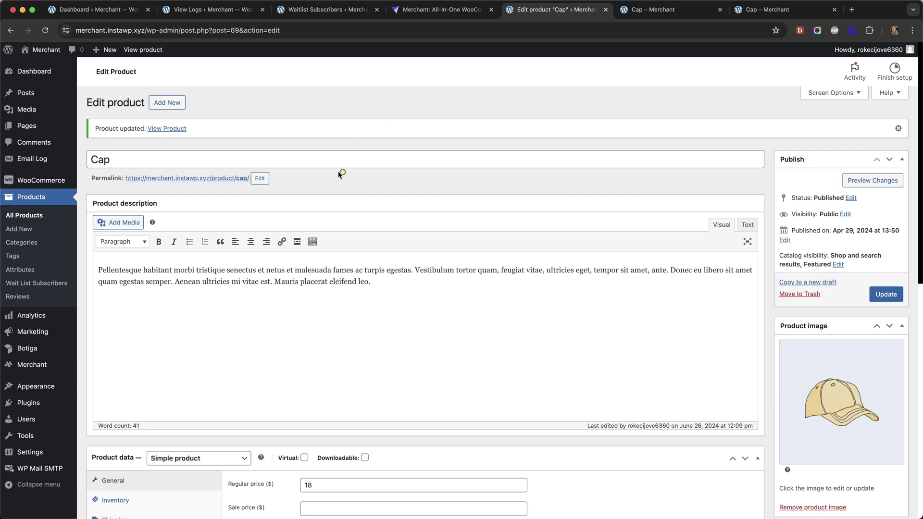
scroll(317, 157, "down", 3)
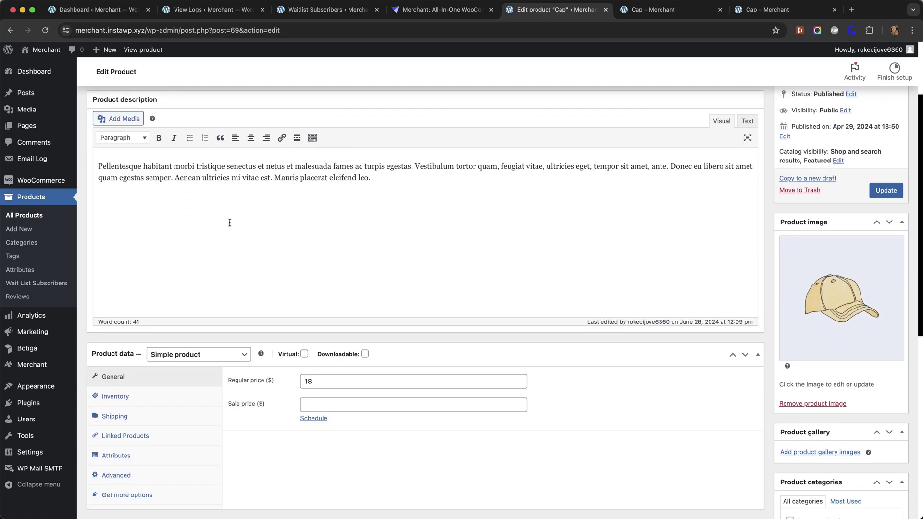
left_click(120, 397)
left_click(304, 424)
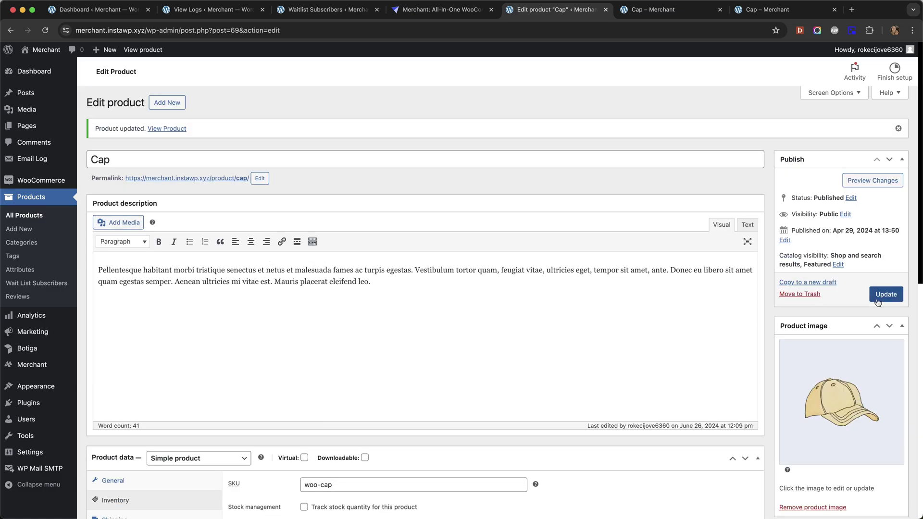
left_click(877, 301)
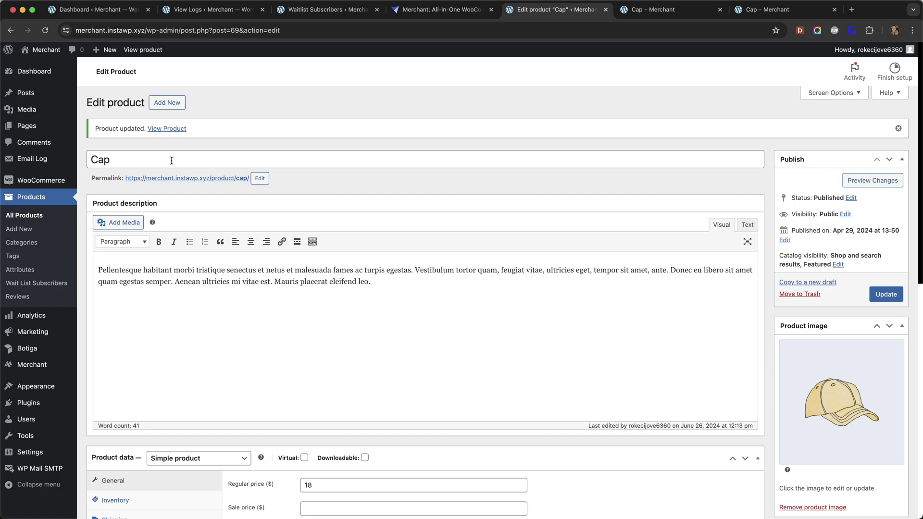
mouse_move(47, 161)
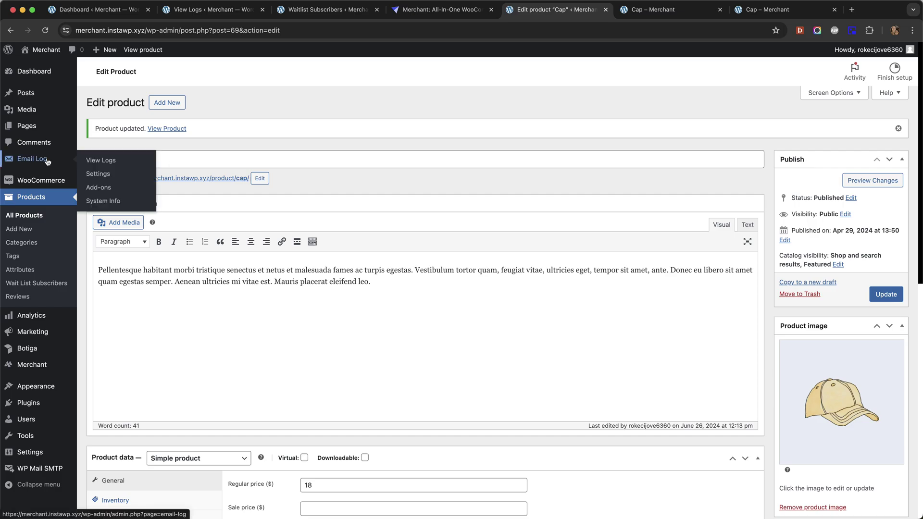
left_click(92, 163, "super")
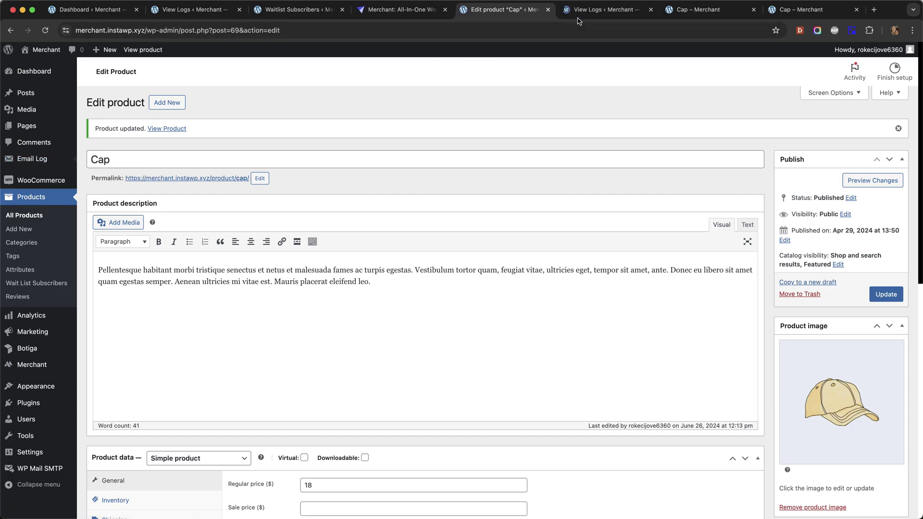
Step: In the email logs, preview the content of the Cap back-in-stock email
left_click(524, 14)
left_click_drag(523, 18, 461, 18)
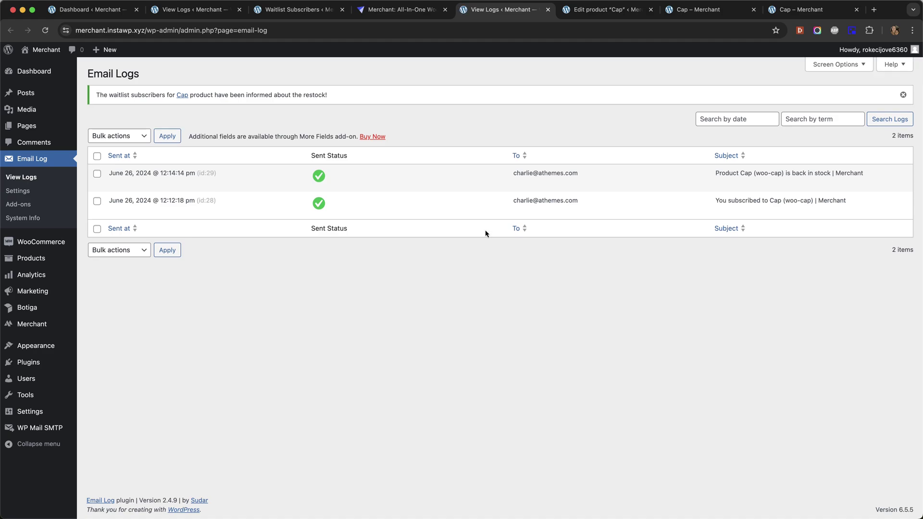
mouse_move(191, 173)
left_click(123, 184)
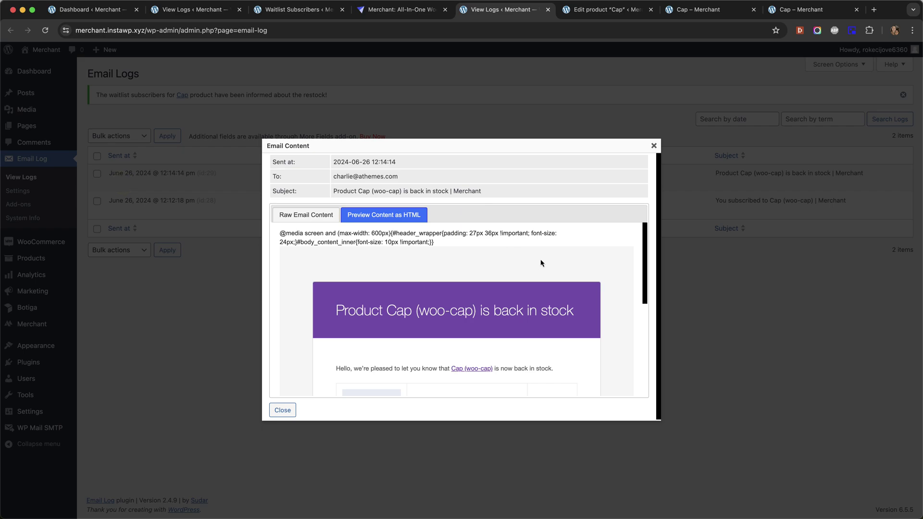
scroll(581, 267, "down", 3)
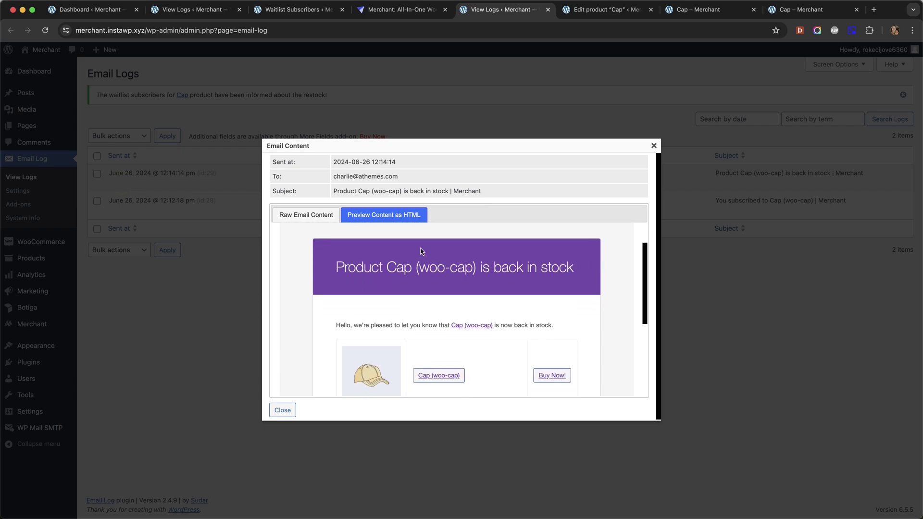
scroll(547, 266, "down", 2)
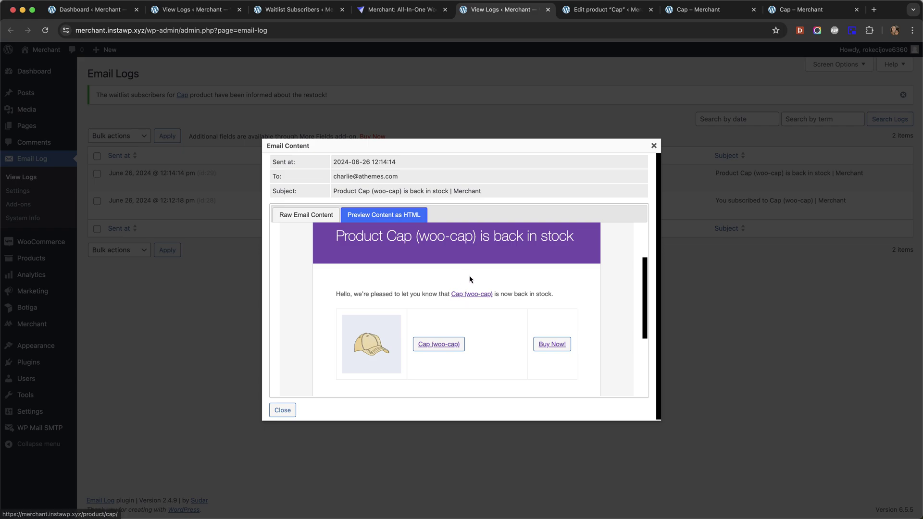
scroll(467, 266, "down", 1)
scroll(469, 265, "down", 3)
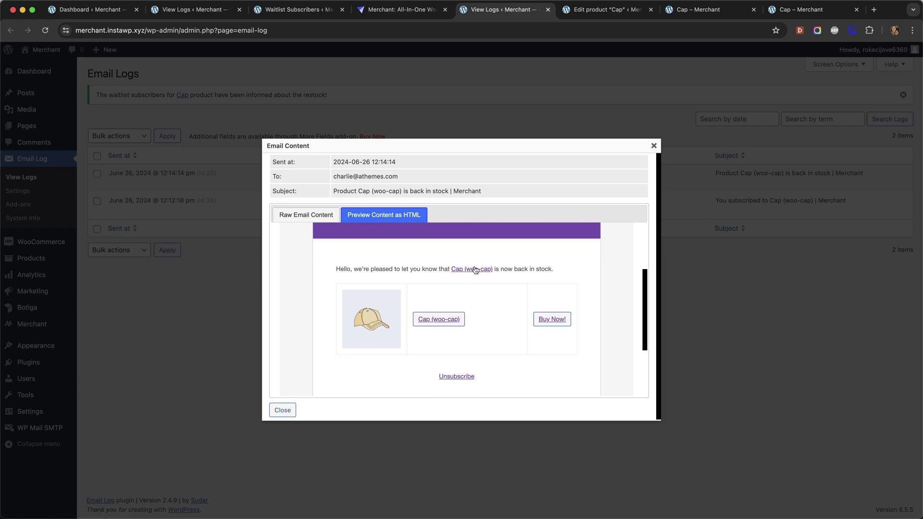
Step: Follow the email's Buy Now! link so Cap at $18.00 lands in the cart
left_click(438, 301, "super")
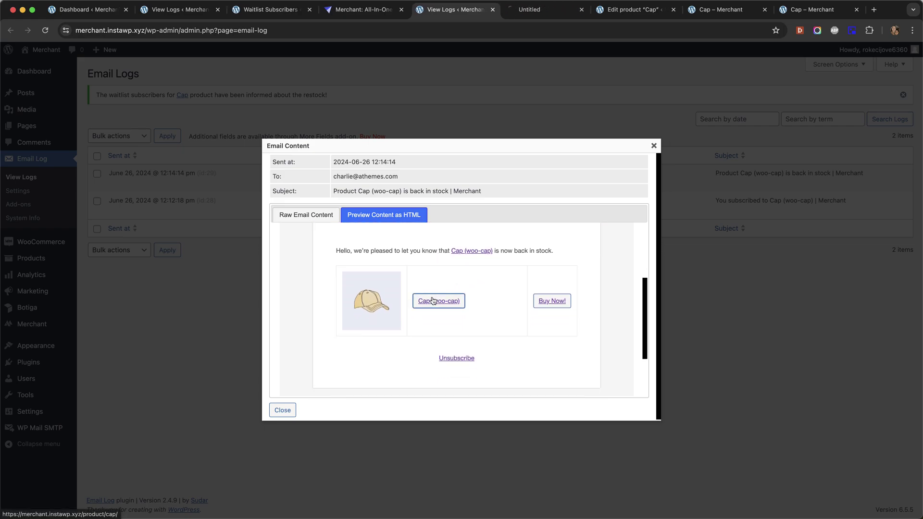
left_click(529, 11)
key("super+w")
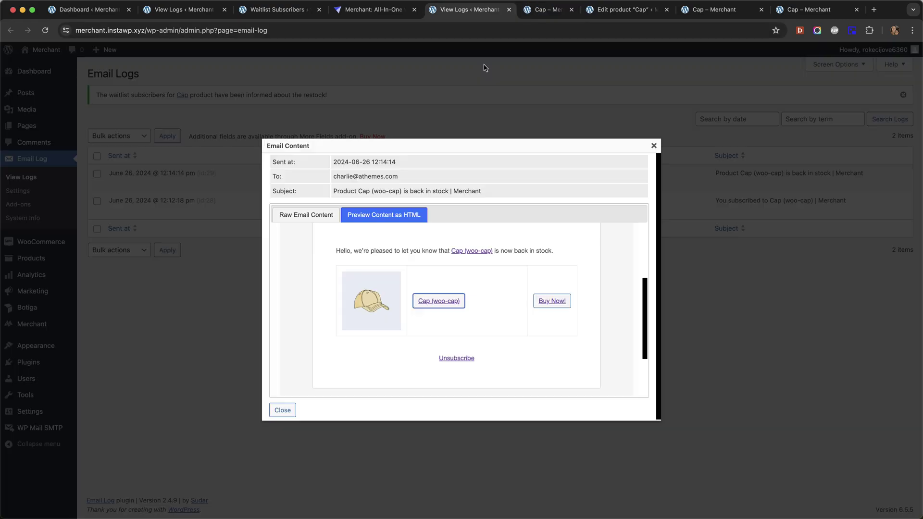
left_click(545, 297)
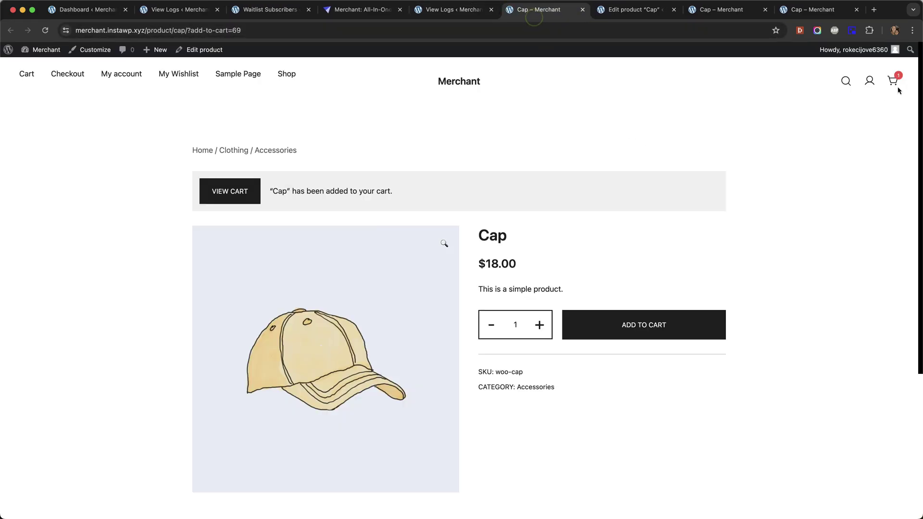
mouse_move(895, 84)
Step: Close the back-in-stock email preview and switch to the other View Logs tab listing both sent emails
left_click(438, 10)
scroll(500, 278, "down", 2)
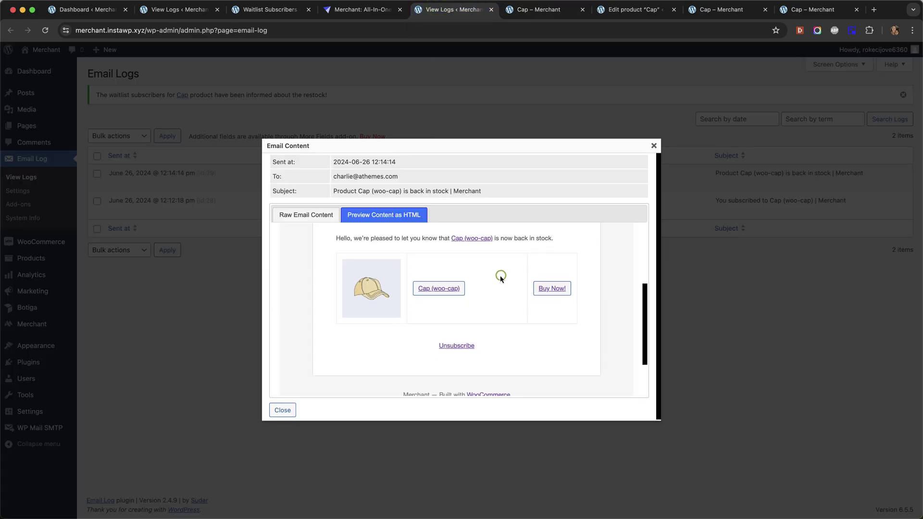
scroll(500, 276, "down", 2)
scroll(500, 274, "up", 8)
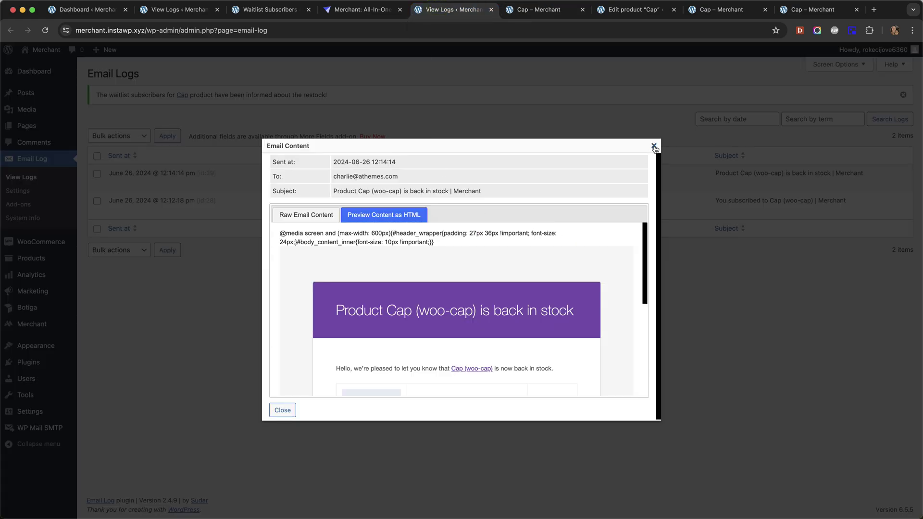
left_click(653, 146)
key("super+2")
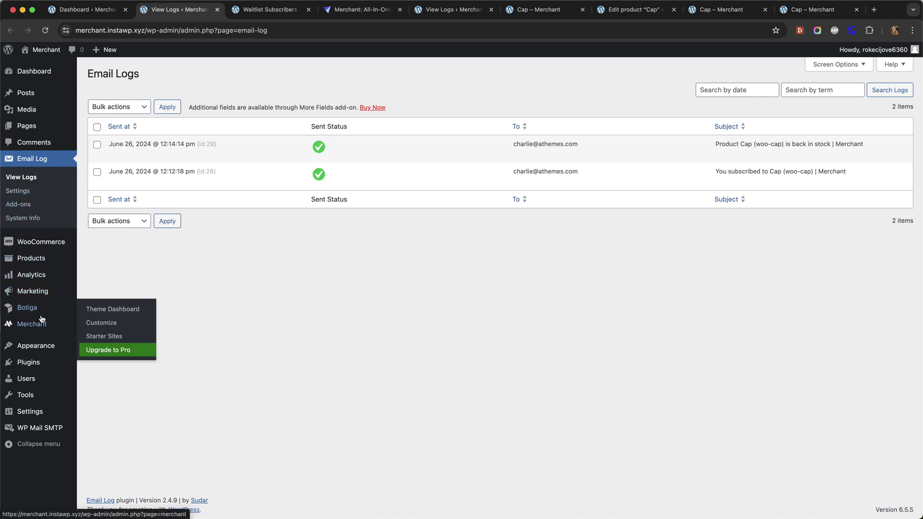
Step: Open Wait List Subscribers showing #69 Cap as Mail Sent, and glance at the Bulk actions options
mouse_move(38, 342)
mouse_move(48, 259)
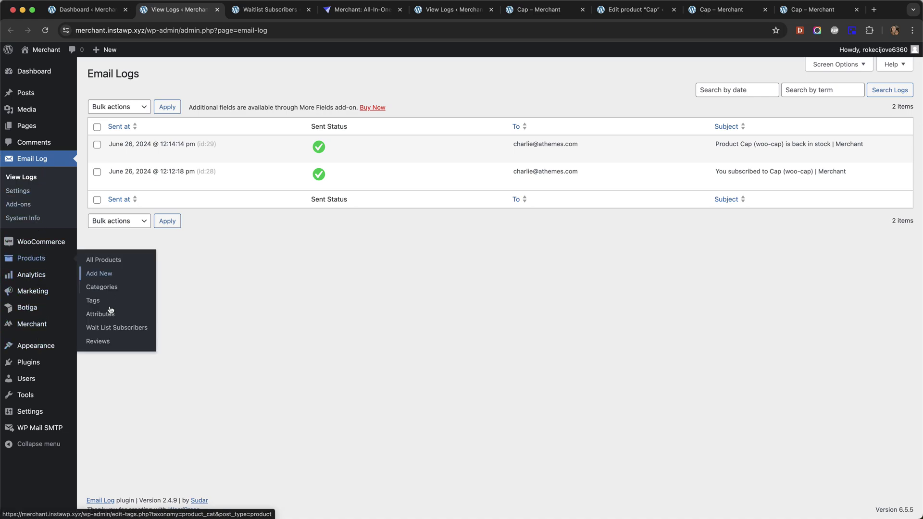
left_click(111, 330, "super")
key("super+3")
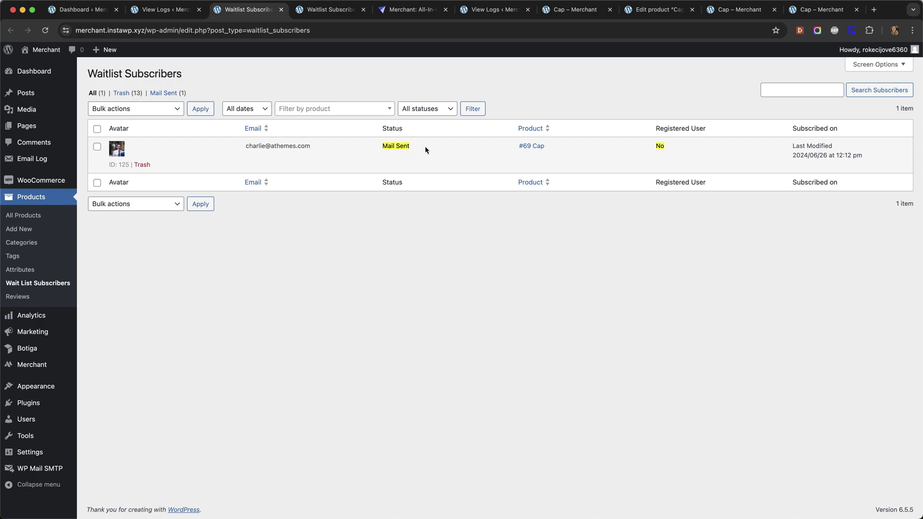
left_click(148, 108)
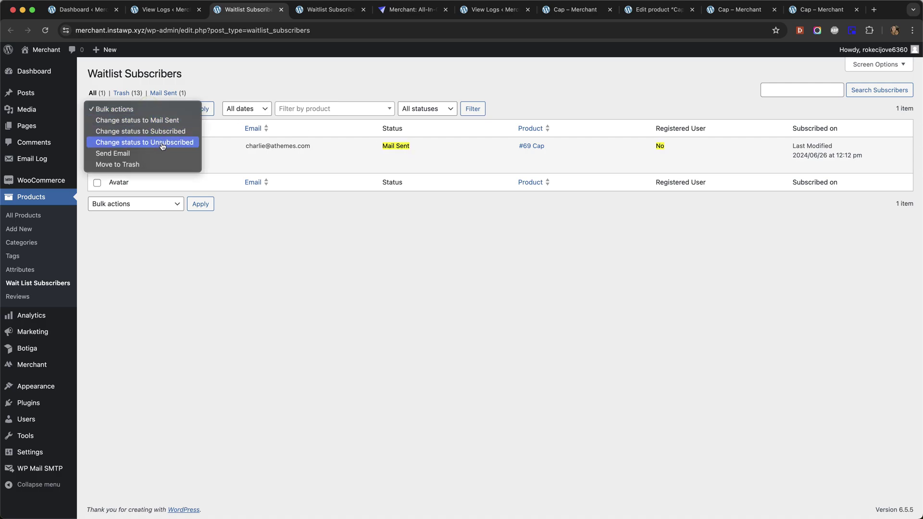
left_click(368, 232)
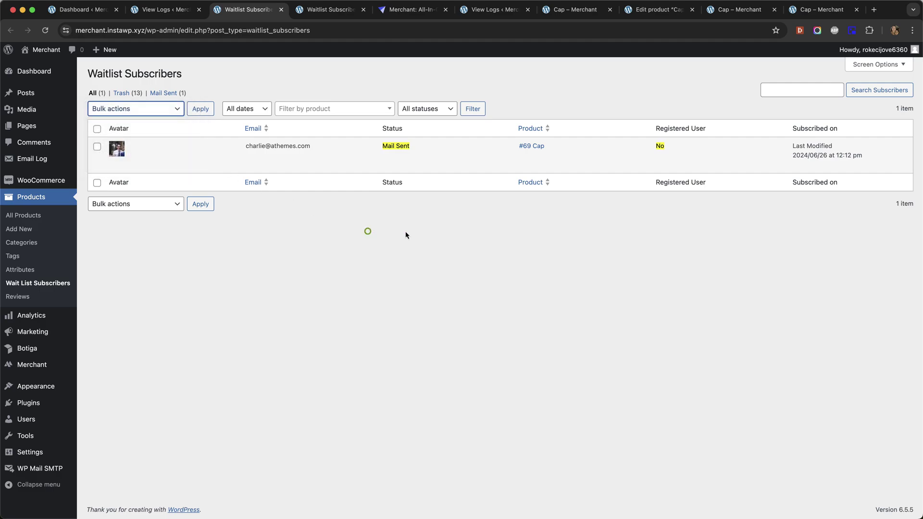
left_click(414, 231)
left_click(84, 15)
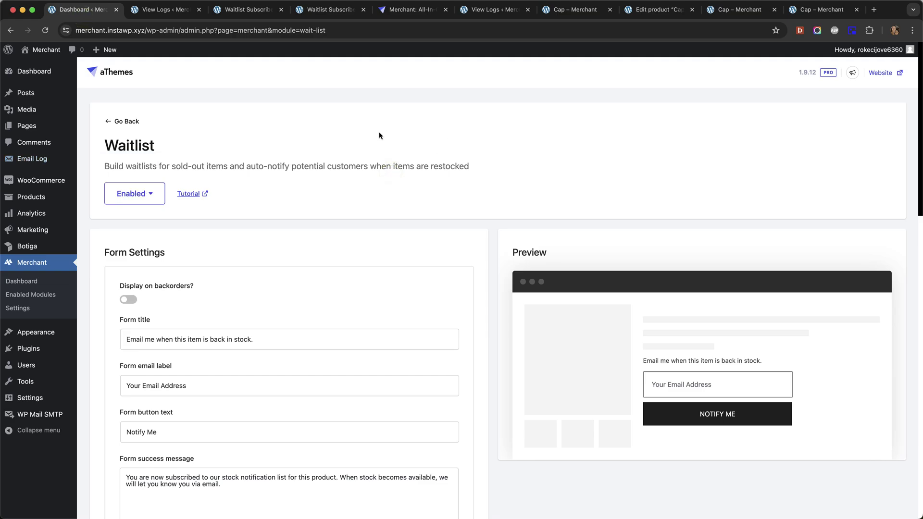
scroll(373, 134, "down", 5)
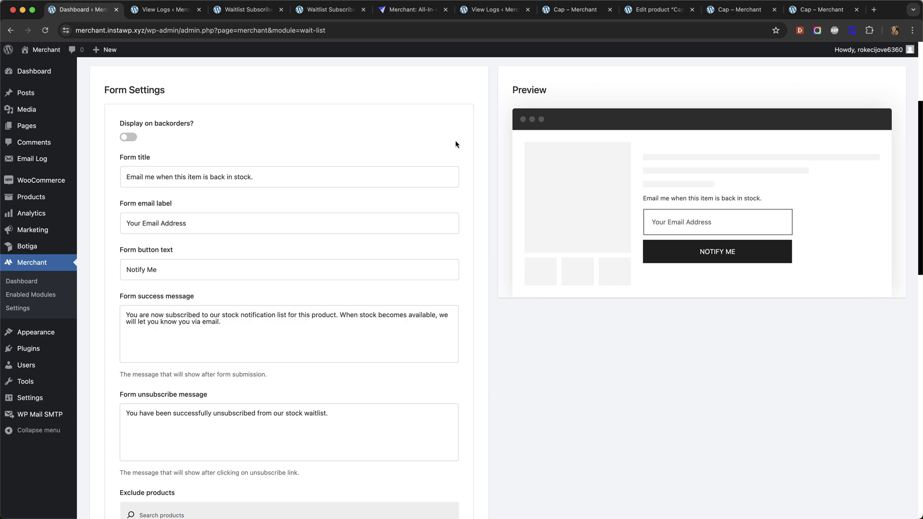
scroll(466, 141, "down", 1)
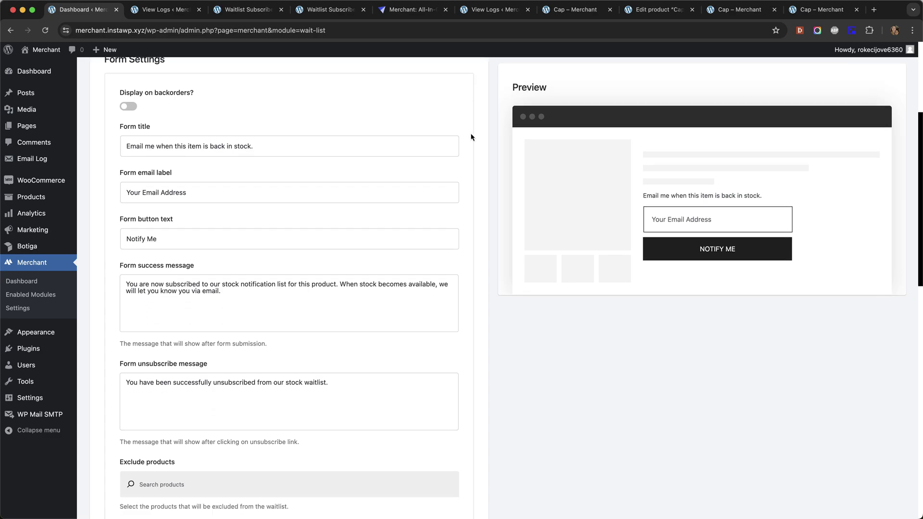
scroll(433, 135, "down", 1)
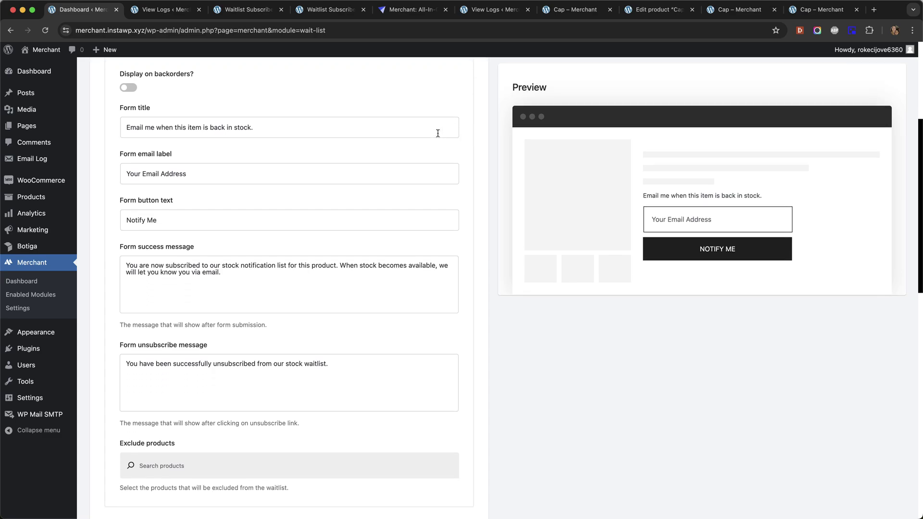
scroll(437, 134, "down", 1)
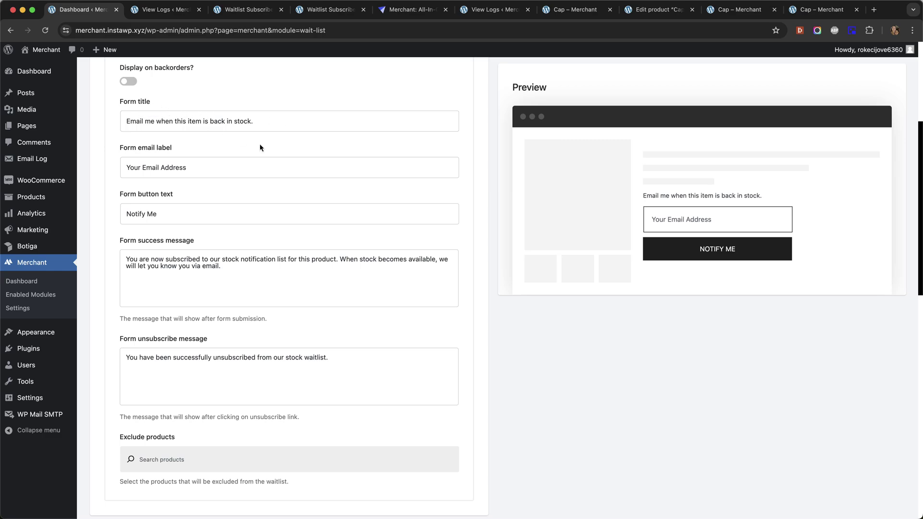
scroll(385, 159, "down", 1)
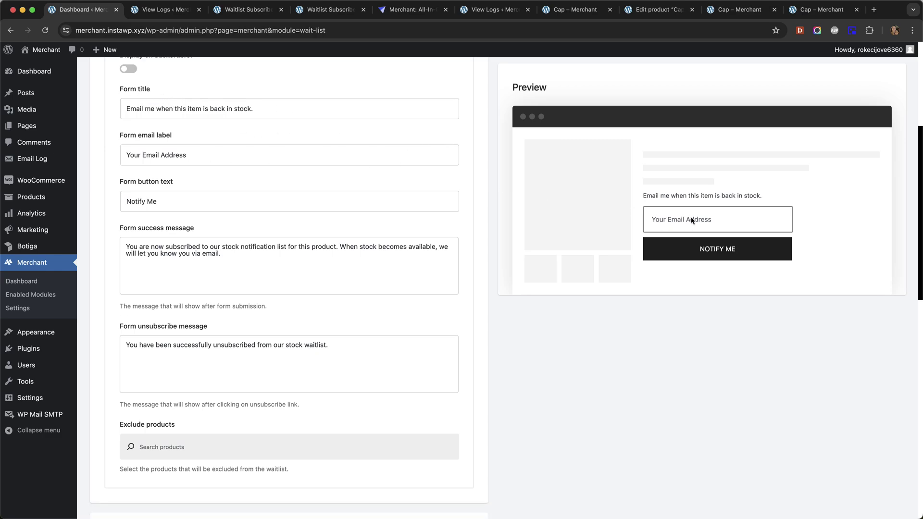
scroll(207, 144, "down", 1)
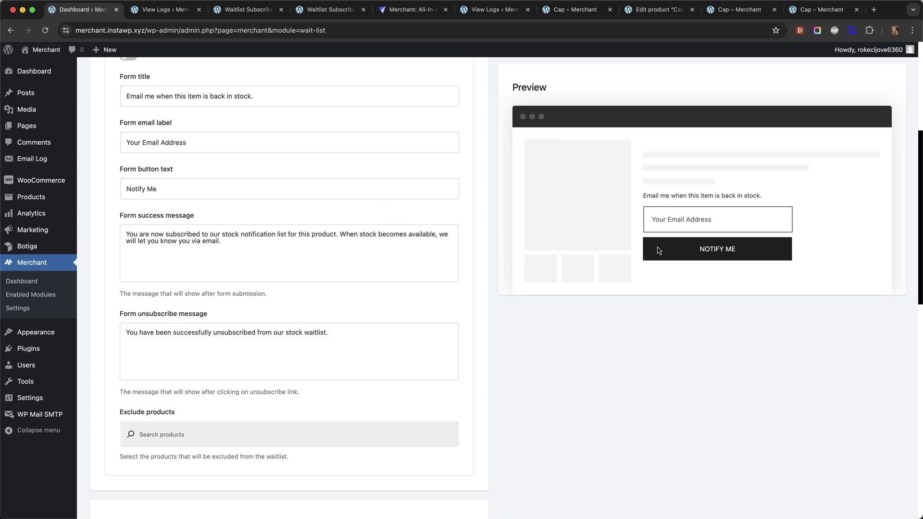
scroll(309, 159, "down", 3)
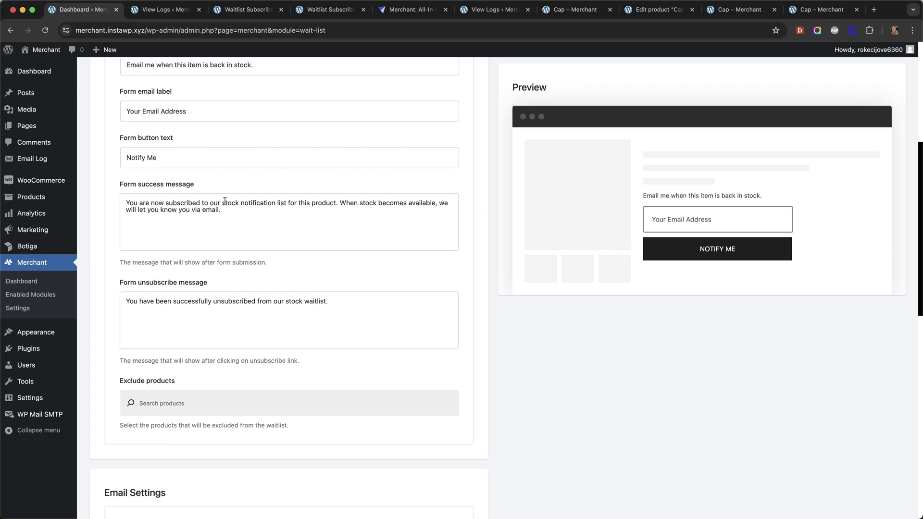
scroll(250, 201, "down", 5)
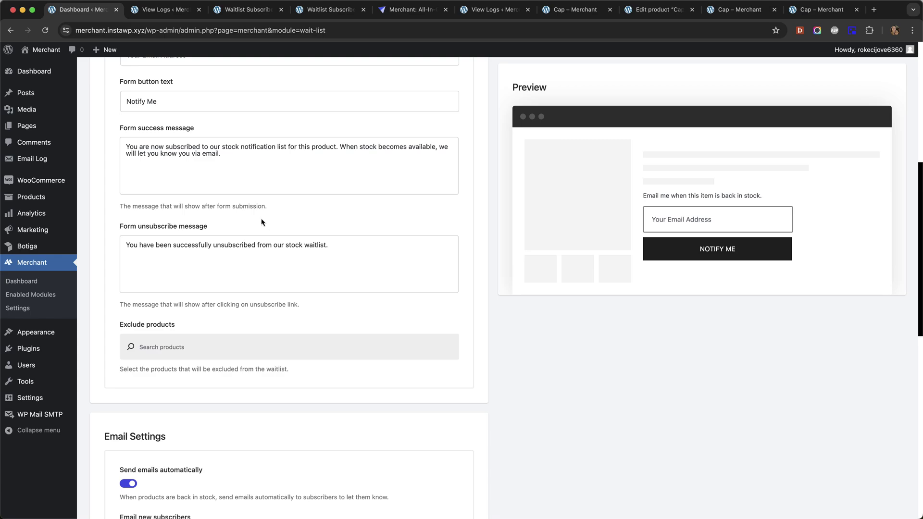
scroll(282, 203, "down", 3)
scroll(266, 202, "down", 3)
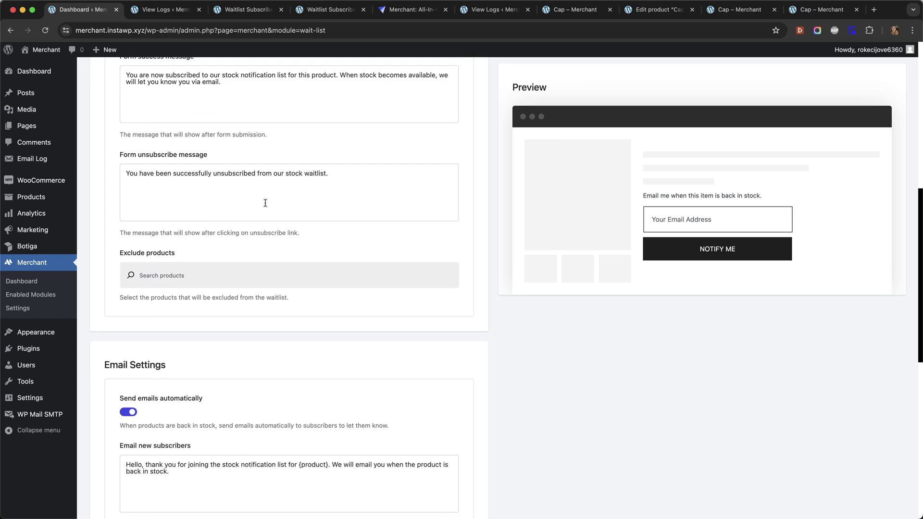
scroll(279, 159, "down", 3)
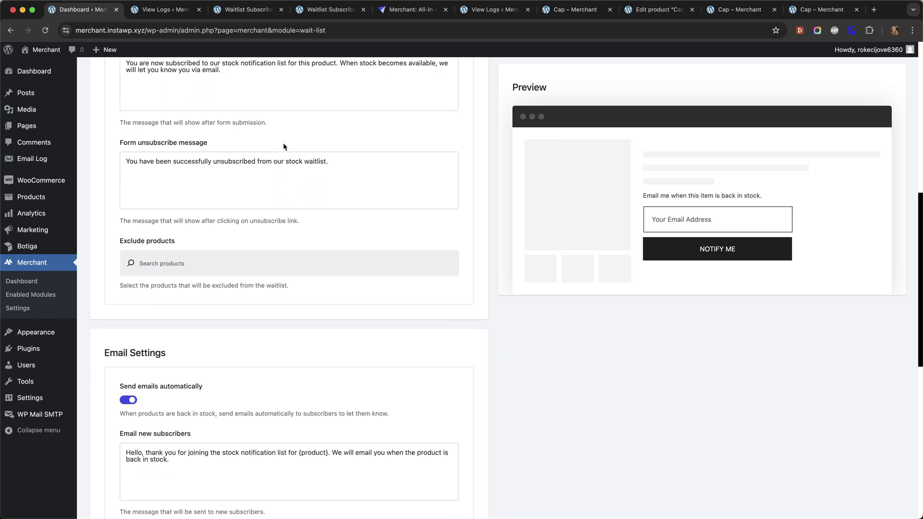
scroll(284, 143, "down", 9)
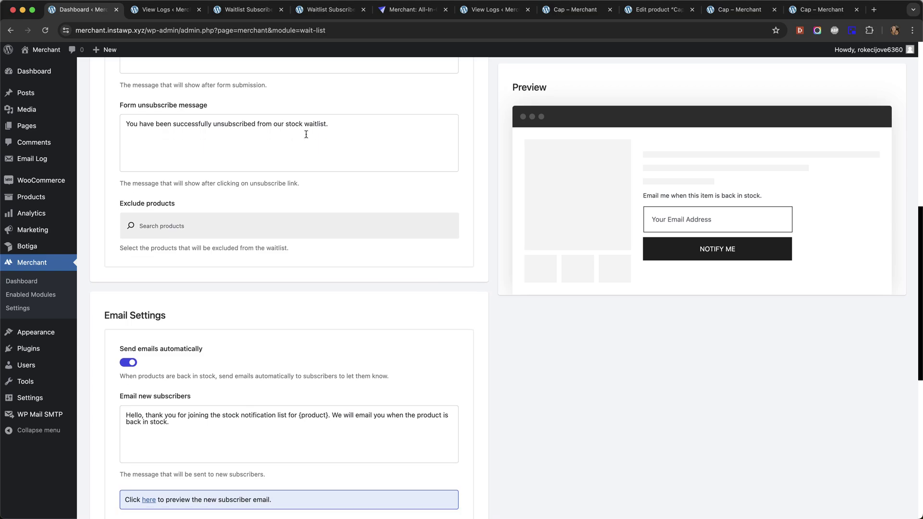
scroll(311, 133, "down", 10)
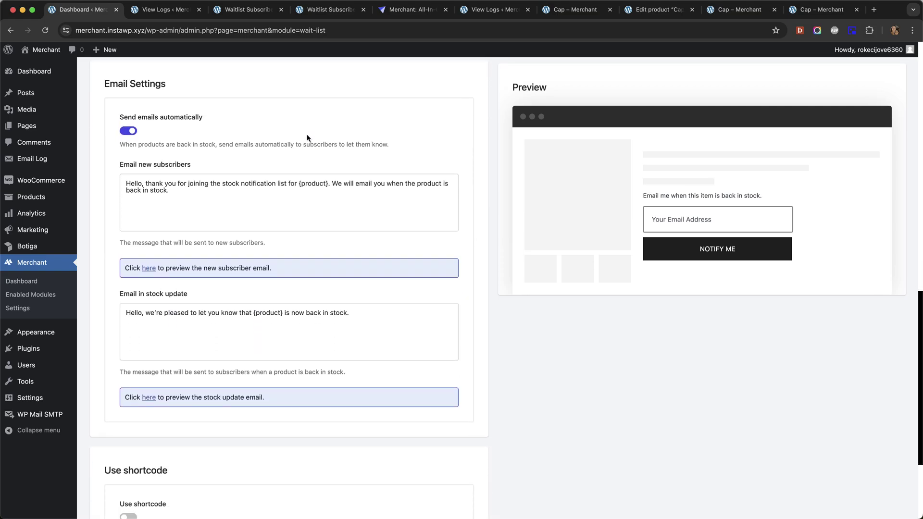
Step: Toggle Send emails automatically off and back on in the Waitlist settings
left_click(129, 131)
left_click(128, 131)
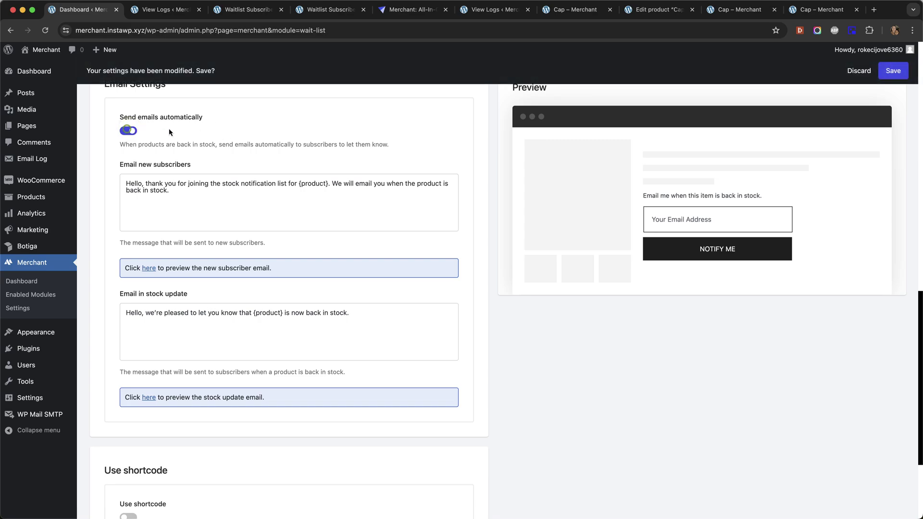
scroll(315, 144, "up", 1)
Step: Open Wait List Subscribers in a new tab, tick the #69 Cap row and open Bulk actions
mouse_move(53, 196)
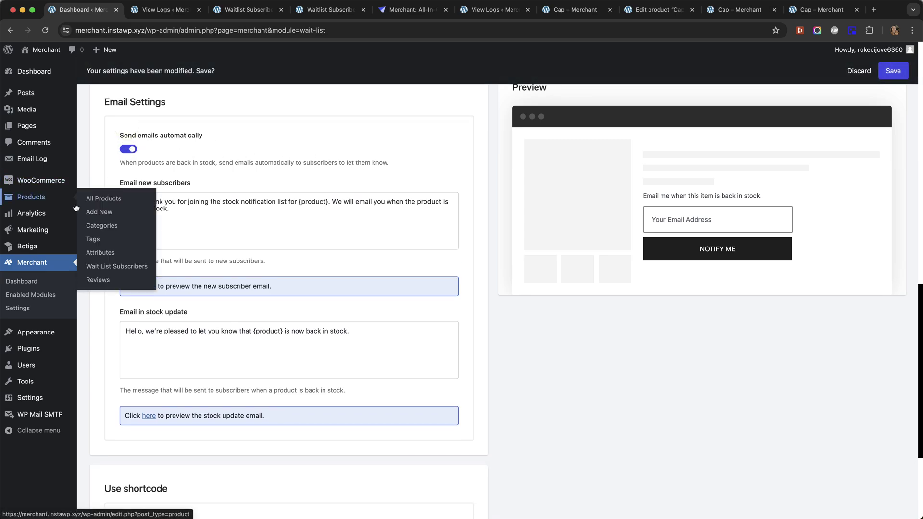
left_click(115, 267, "super")
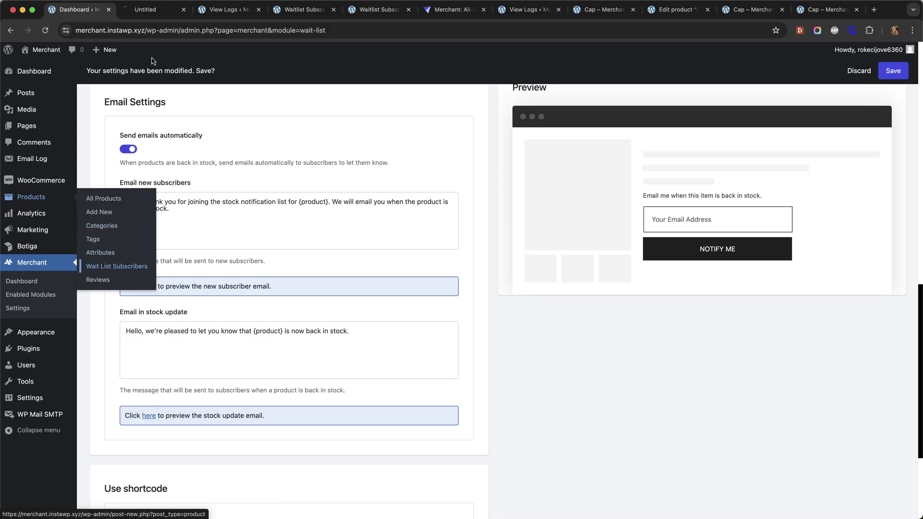
key("ctrl+Tab")
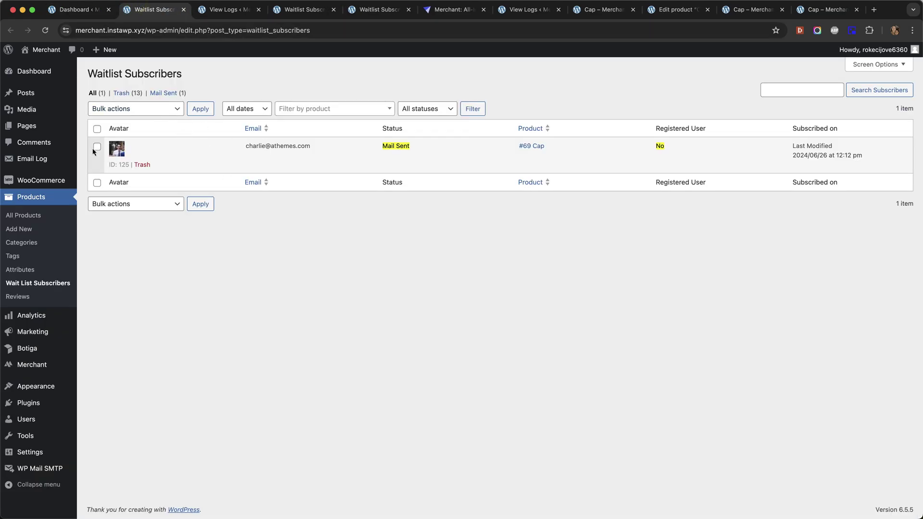
left_click(96, 146)
left_click(141, 110)
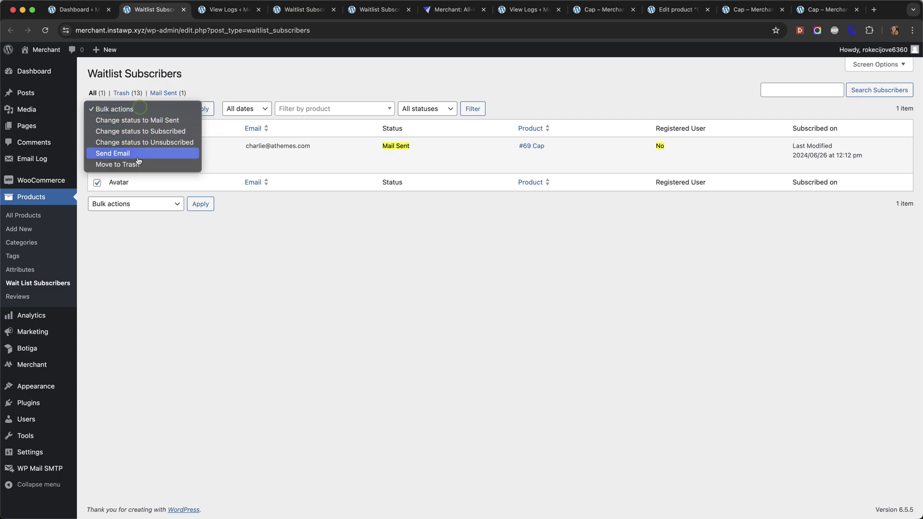
Step: Back in the Waitlist settings, view the new-subscriber email preview and close it
key("ctrl+shift+Tab")
scroll(249, 161, "down", 1)
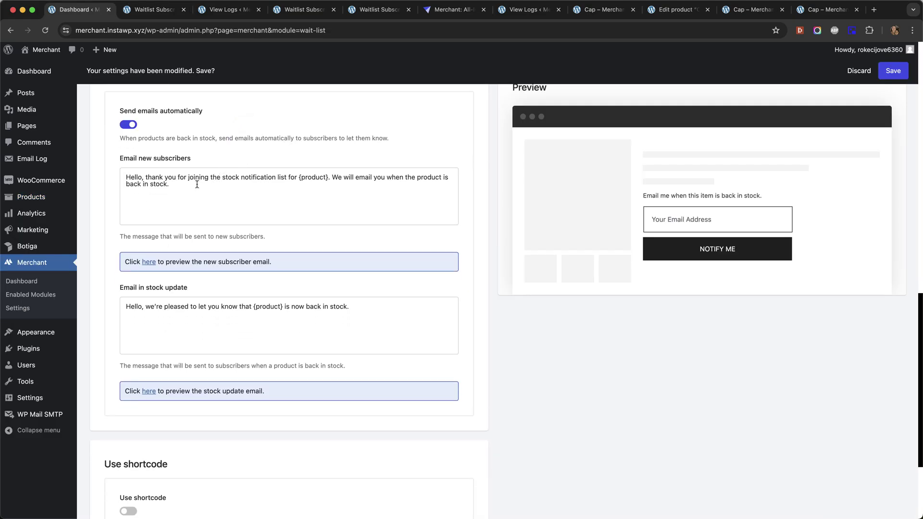
scroll(203, 184, "down", 1)
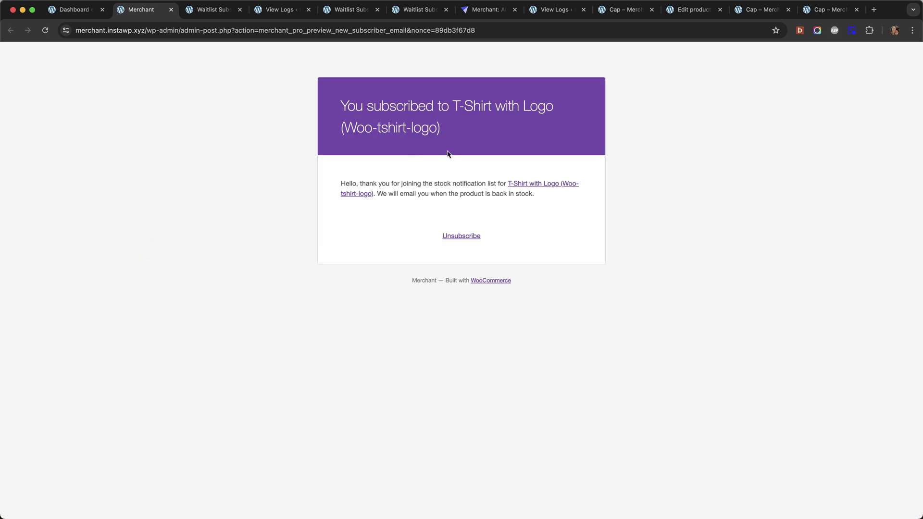
key("super+w")
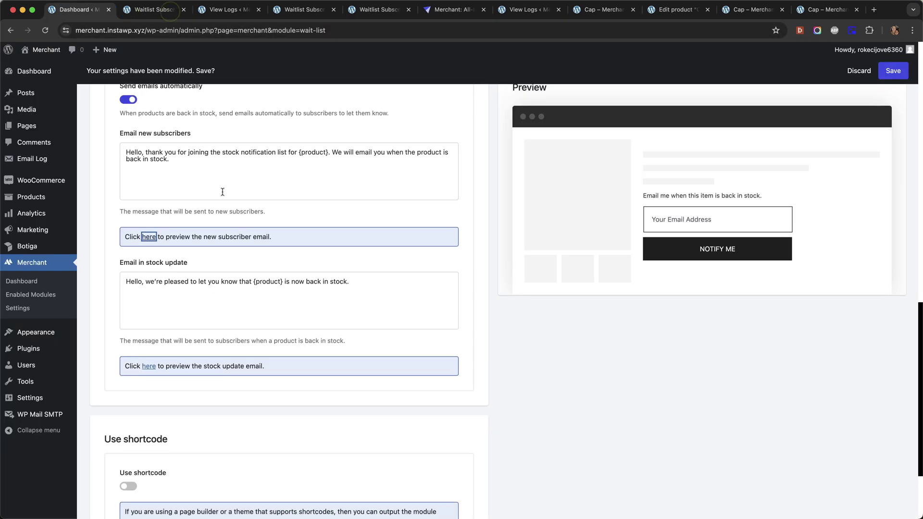
Step: Review the form's email label, button text, success and unsubscribe message settings
left_click(223, 192)
scroll(210, 251, "down", 2)
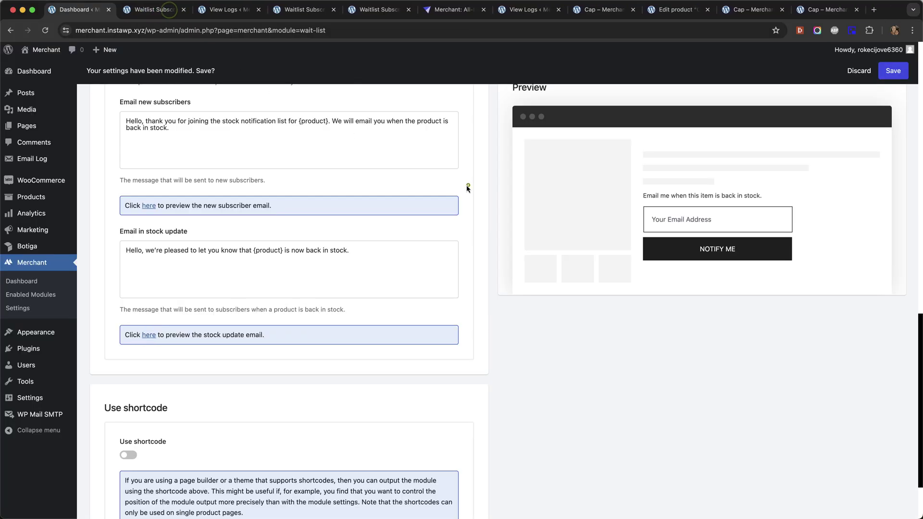
scroll(469, 181, "down", 4)
scroll(470, 169, "up", 20)
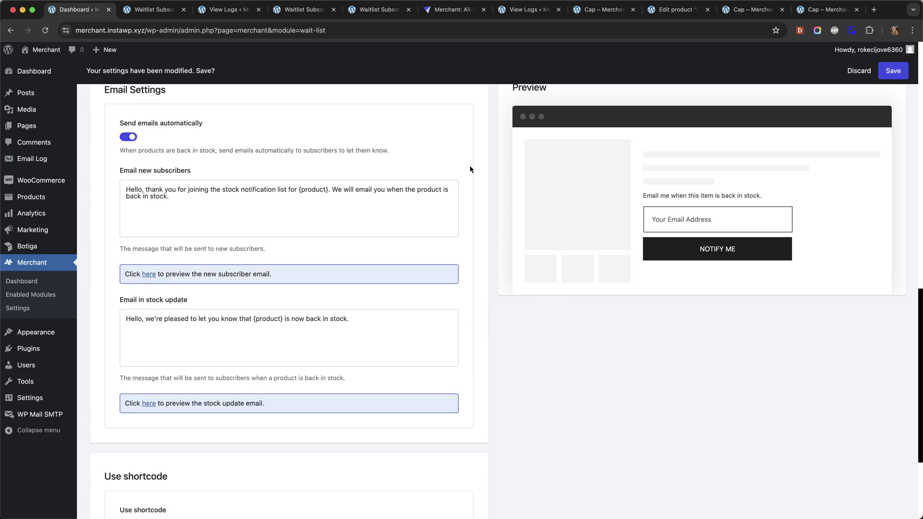
scroll(472, 165, "up", 15)
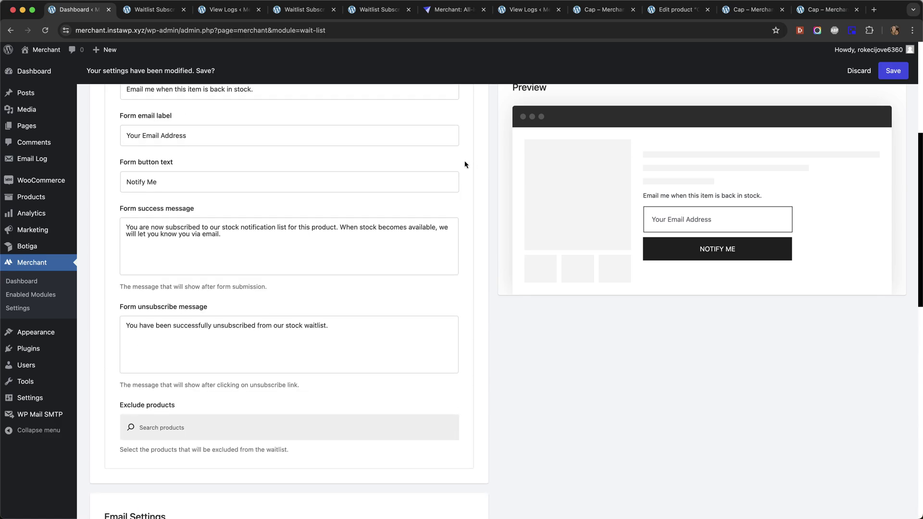